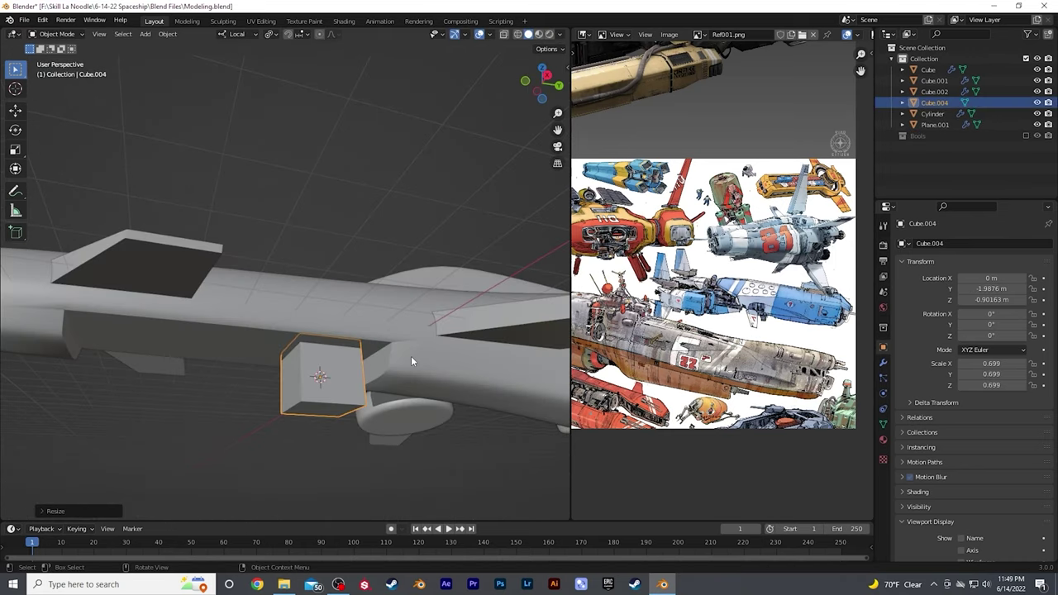
Open the small cube beneath the fuselage for mesh editing and select the geometry to shape
{"action": "key", "text": "Tab"}
{"action": "middle_click_drag", "start_coordinate": [411, 361], "coordinate": [379, 336]}
{"action": "left_click", "coordinate": [446, 347]}
{"action": "middle_click_drag", "start_coordinate": [446, 346], "coordinate": [496, 356]}
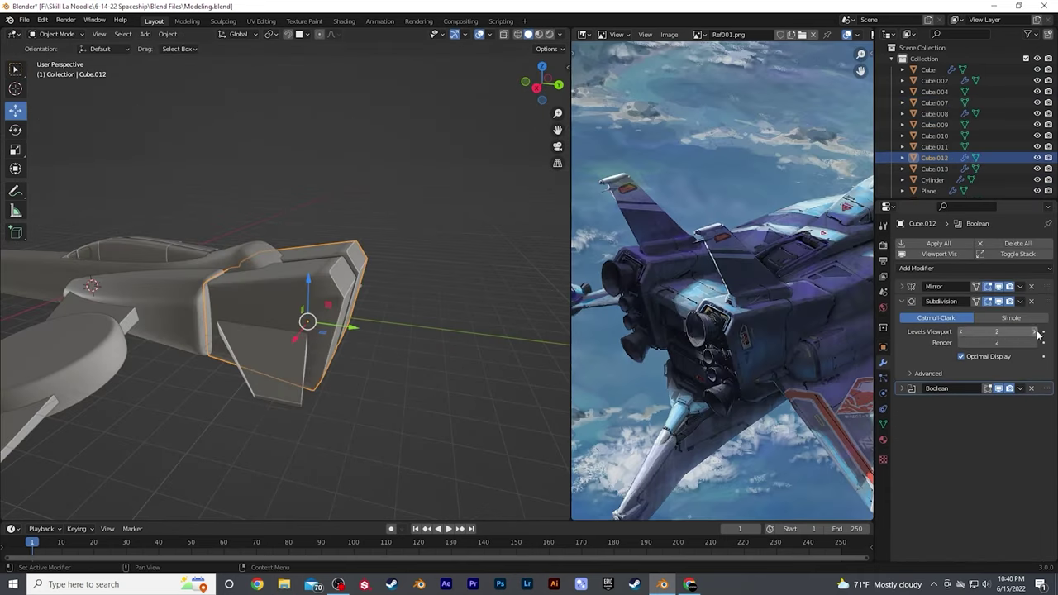
Raise the viewport subdivision level of the rear fuselage block by one
{"action": "left_click", "coordinate": [1038, 331]}
{"action": "mouse_move", "coordinate": [314, 289]}
{"action": "middle_mouse_down"}
{"action": "mouse_move", "coordinate": [296, 299]}
{"action": "mouse_move", "coordinate": [311, 287]}
{"action": "middle_mouse_up"}
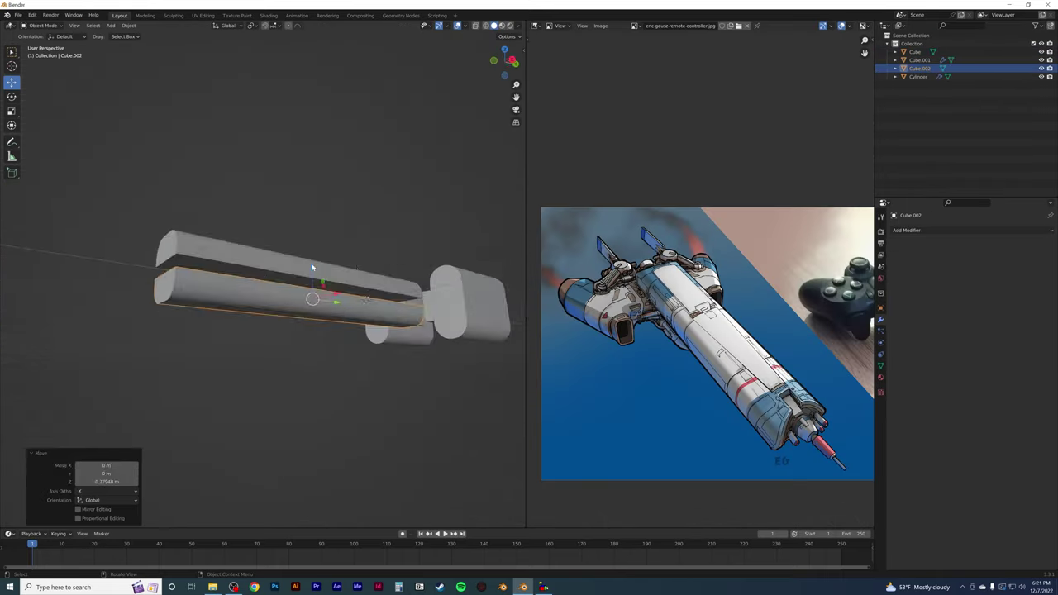
Undo the last two changes made to the long hull pieces
{"action": "middle_click_drag", "start_coordinate": [312, 267], "coordinate": [410, 325]}
{"action": "left_click", "coordinate": [315, 298]}
{"action": "left_click", "coordinate": [304, 333]}
{"action": "right_click", "coordinate": [409, 325]}
{"action": "mouse_move", "coordinate": [429, 326]}
{"action": "middle_click_drag", "start_coordinate": [392, 210], "coordinate": [346, 317]}
{"action": "key", "text": "ctrl+z"}
{"action": "key", "text": "ctrl+z"}
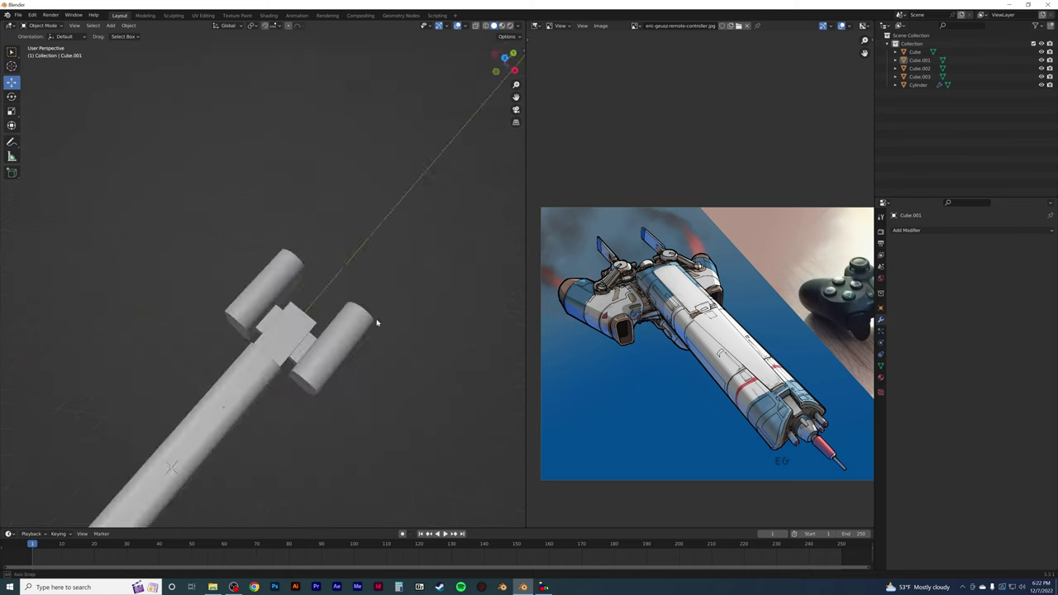
Move the geometry of the connecting block between the two engine pods in Edit Mode
{"action": "scroll", "coordinate": [346, 317], "scroll_direction": "up", "scroll_amount": 5}
{"action": "middle_click_drag", "start_coordinate": [453, 345], "coordinate": [181, 300]}
{"action": "left_click", "coordinate": [290, 306]}
{"action": "key", "text": "Tab"}
{"action": "key", "text": "g"}
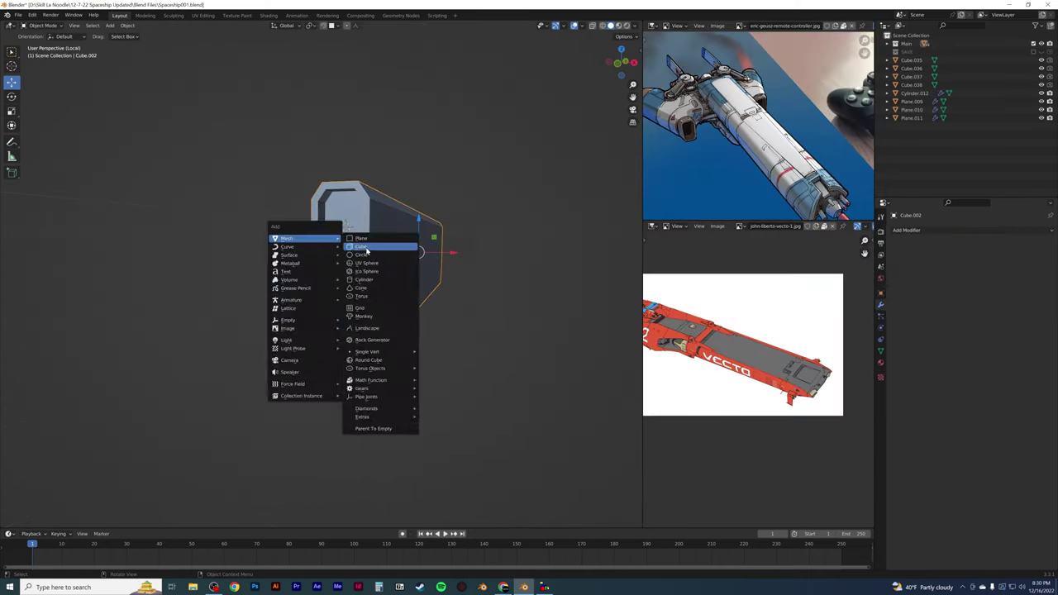
Add a cylinder at the open end of the hull shell and position it in the upper part of the recess
{"action": "left_click", "coordinate": [337, 256]}
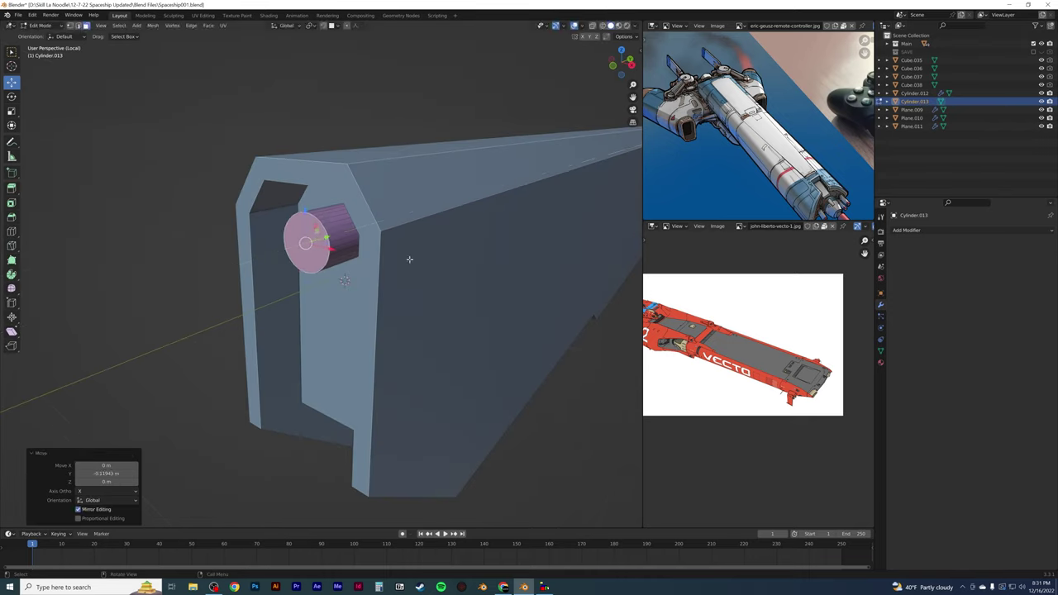
{"action": "left_click", "coordinate": [389, 261]}
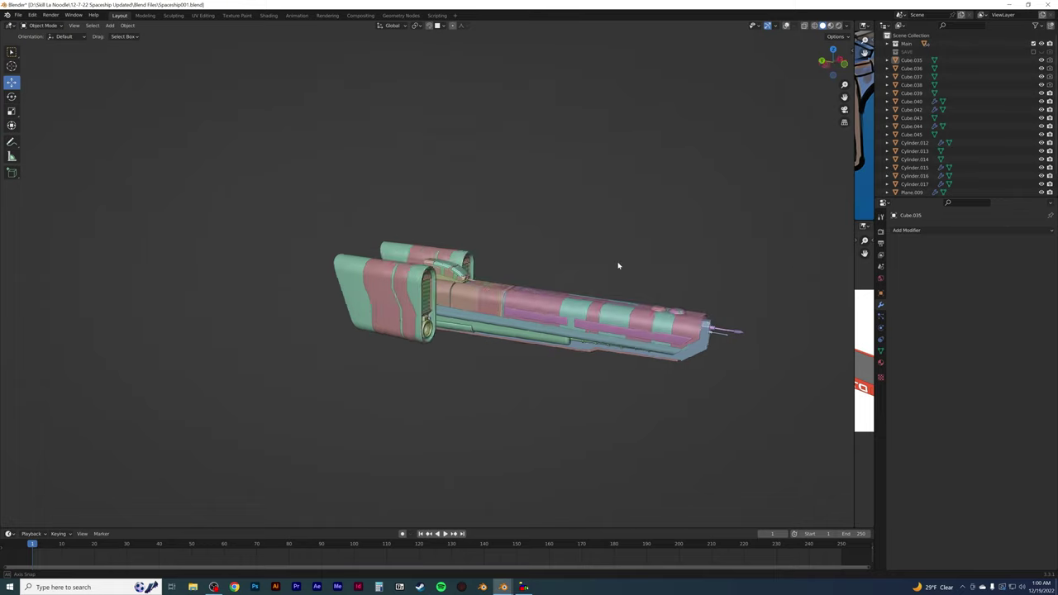
Open the viewport shading options and bring up the studio lighting choices
{"action": "left_click", "coordinate": [843, 26]}
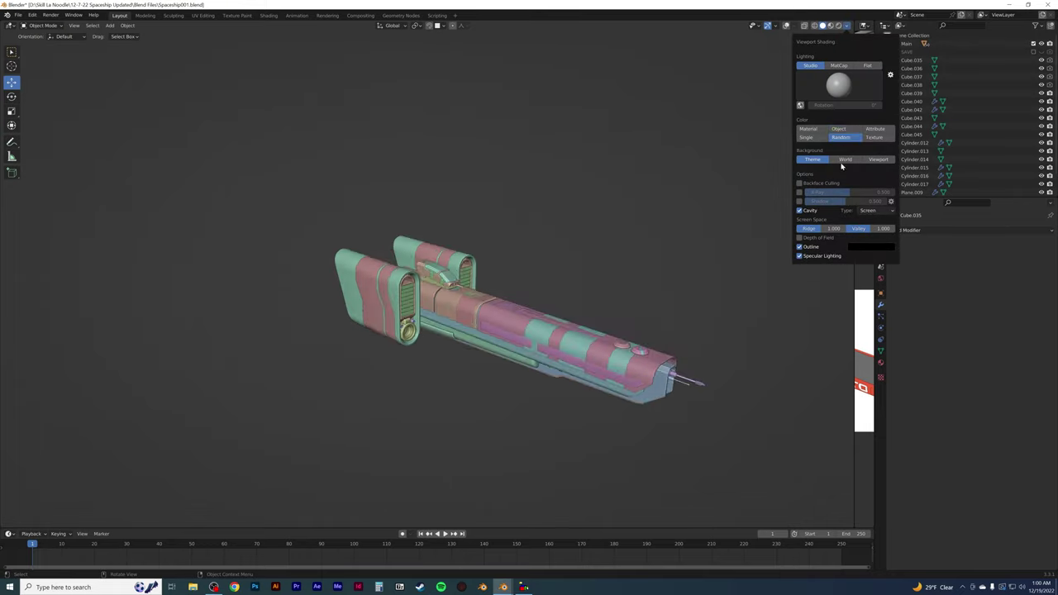
{"action": "left_click", "coordinate": [831, 88]}
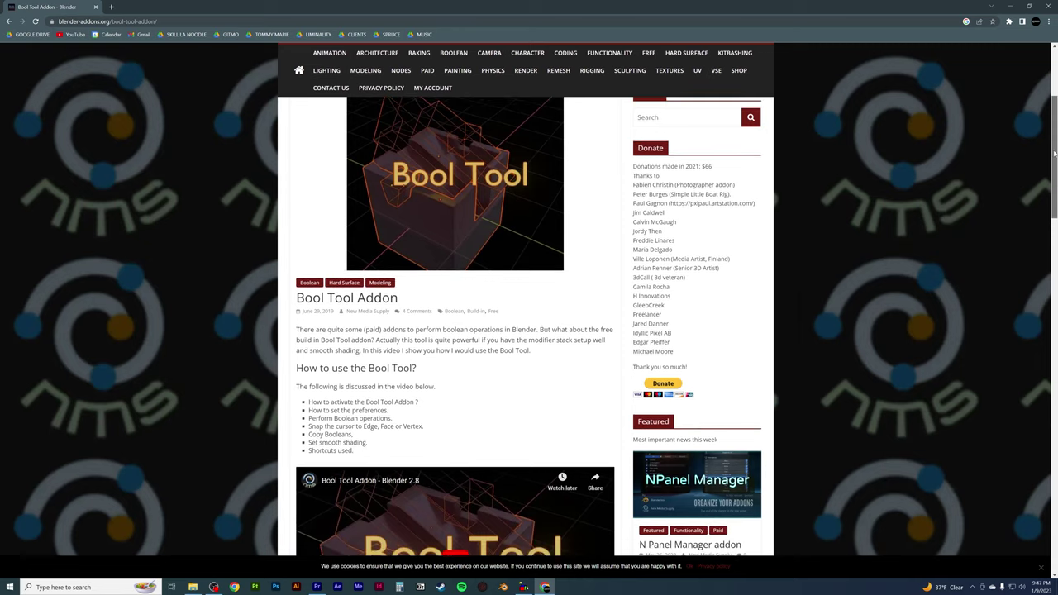
Read through the Bool Tool Addon article on the blender-addons.org page
{"action": "scroll", "coordinate": [1054, 163], "scroll_direction": "down", "scroll_amount": 2}
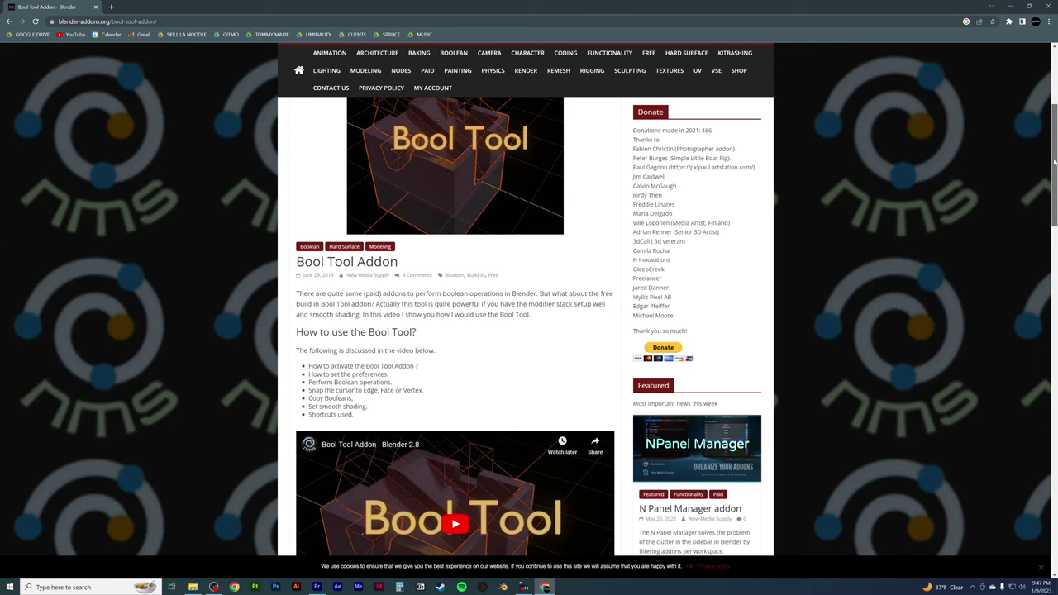
{"action": "left_click_drag", "start_coordinate": [1054, 163], "coordinate": [1054, 177]}
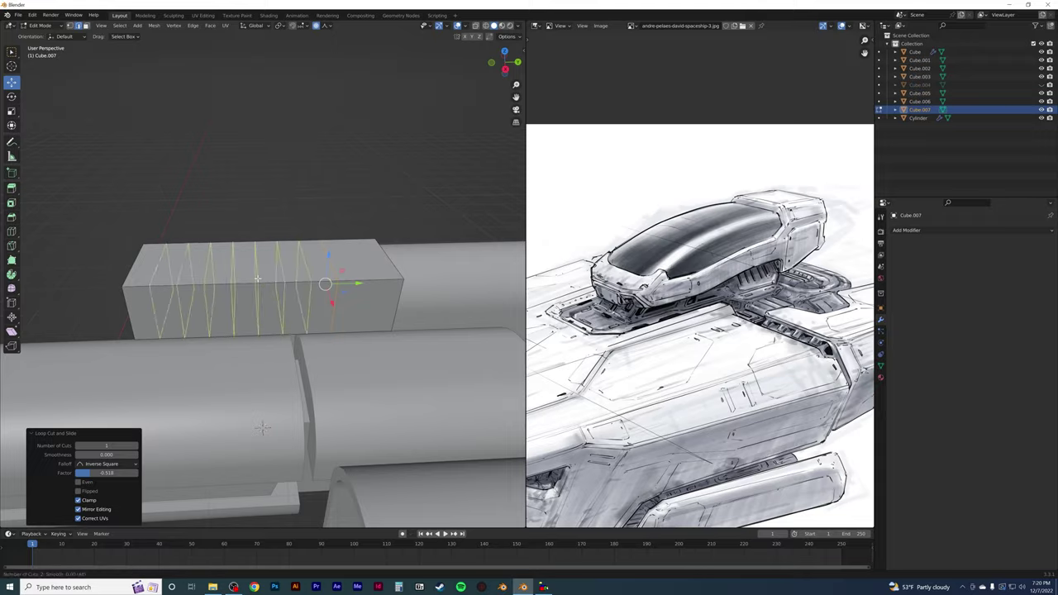
Isolate the long box above the hull in local view
{"action": "key", "text": "KP_Divide"}
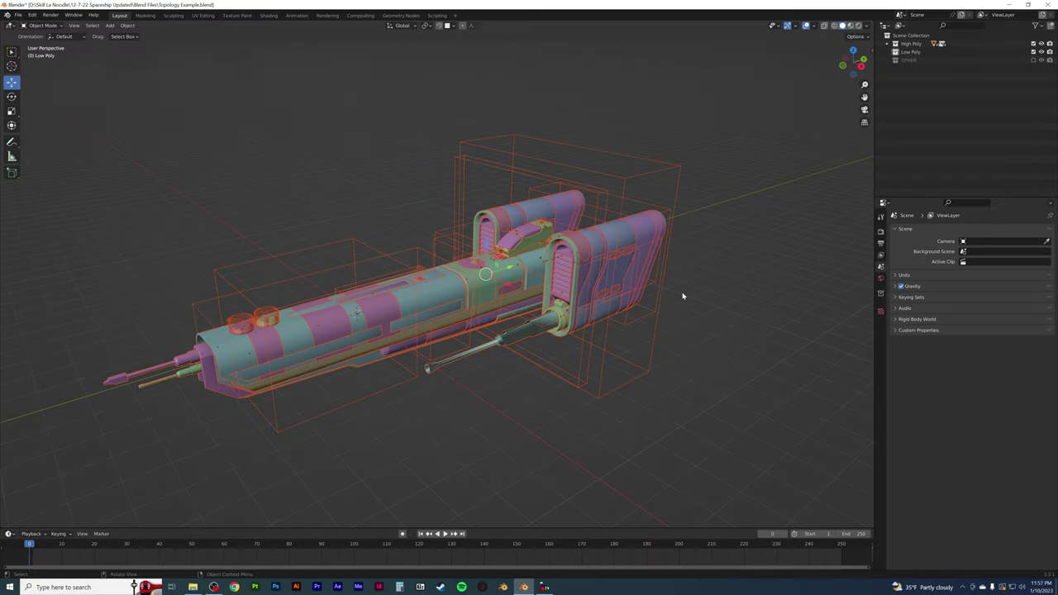
Duplicate all selected spaceship parts and leave the copies at the original position
{"action": "key", "text": "shift+d"}
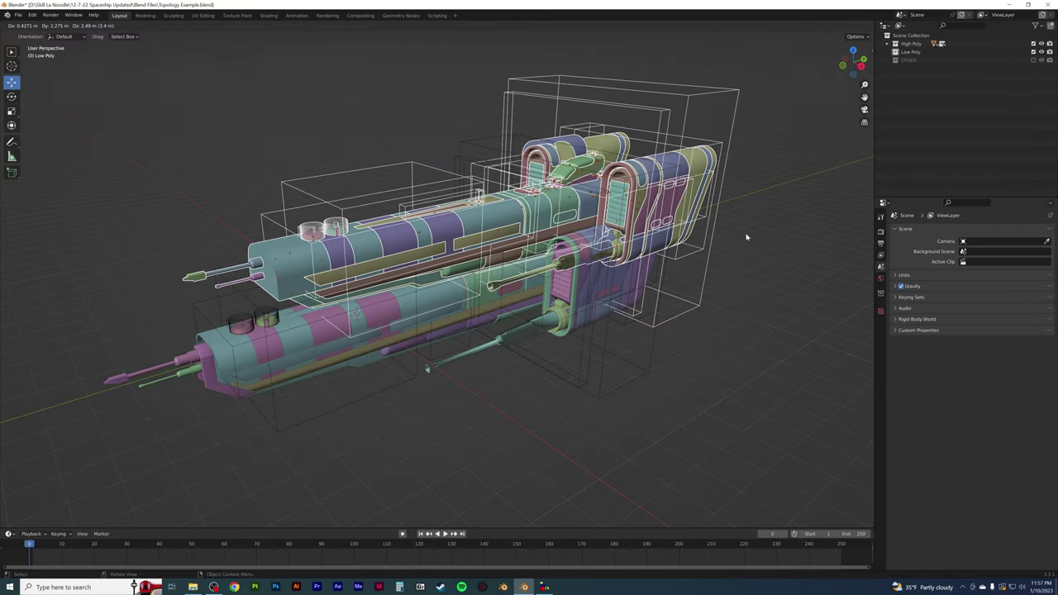
{"action": "right_click", "coordinate": [747, 237]}
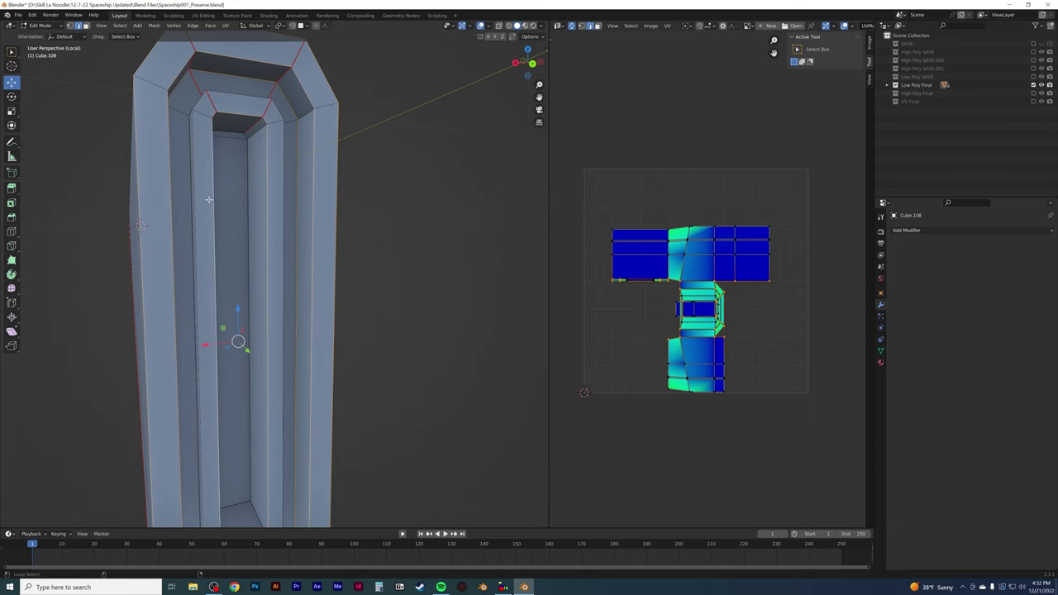
{"action": "middle_click_drag", "start_coordinate": [236, 342], "coordinate": [213, 255]}
{"action": "scroll", "coordinate": [289, 185], "scroll_direction": "up", "scroll_amount": 3}
{"action": "mouse_move", "coordinate": [289, 185]}
{"action": "middle_mouse_down"}
{"action": "mouse_move", "coordinate": [207, 282]}
{"action": "mouse_move", "coordinate": [188, 241]}
{"action": "middle_mouse_up"}
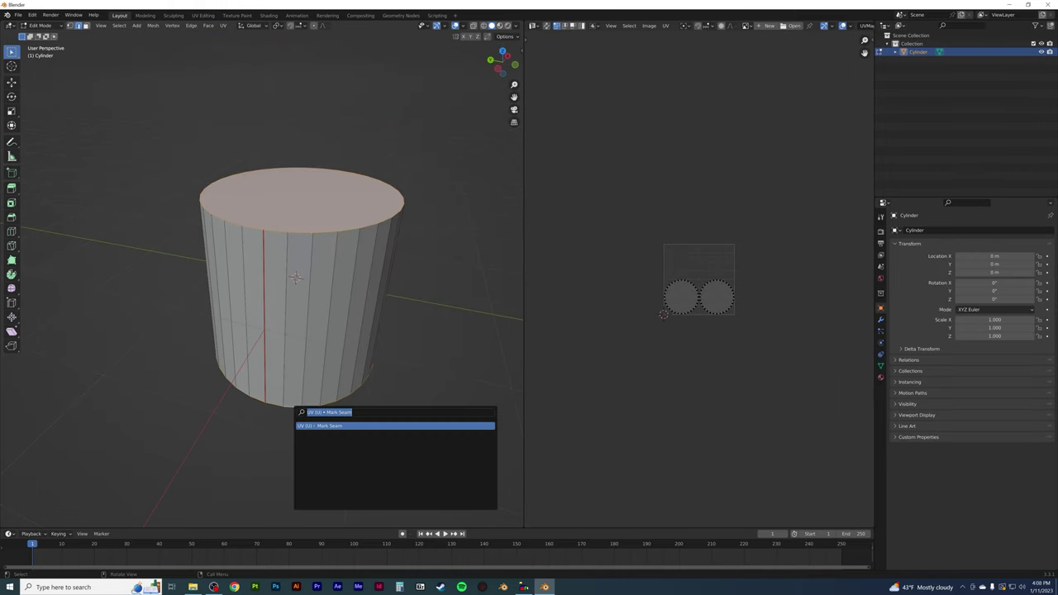
Mark the selected edge loop around the cylinder's cap as a UV seam
{"action": "key", "text": "Return"}
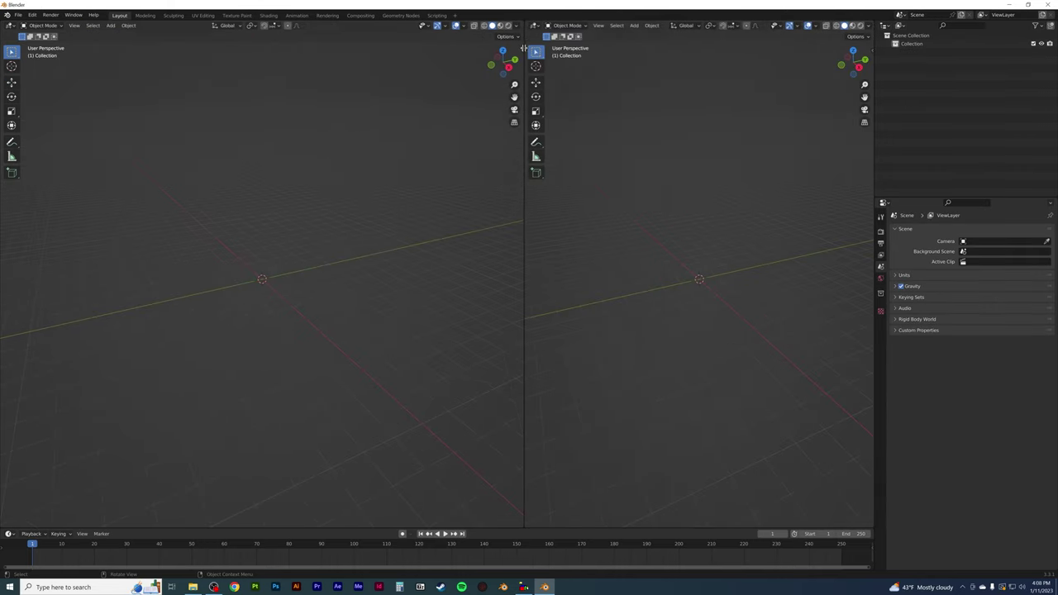
Change the second 3D viewport to the UV Editor and turn on Display Stretch in its overlays
{"action": "left_click", "coordinate": [533, 26]}
{"action": "left_click", "coordinate": [571, 72]}
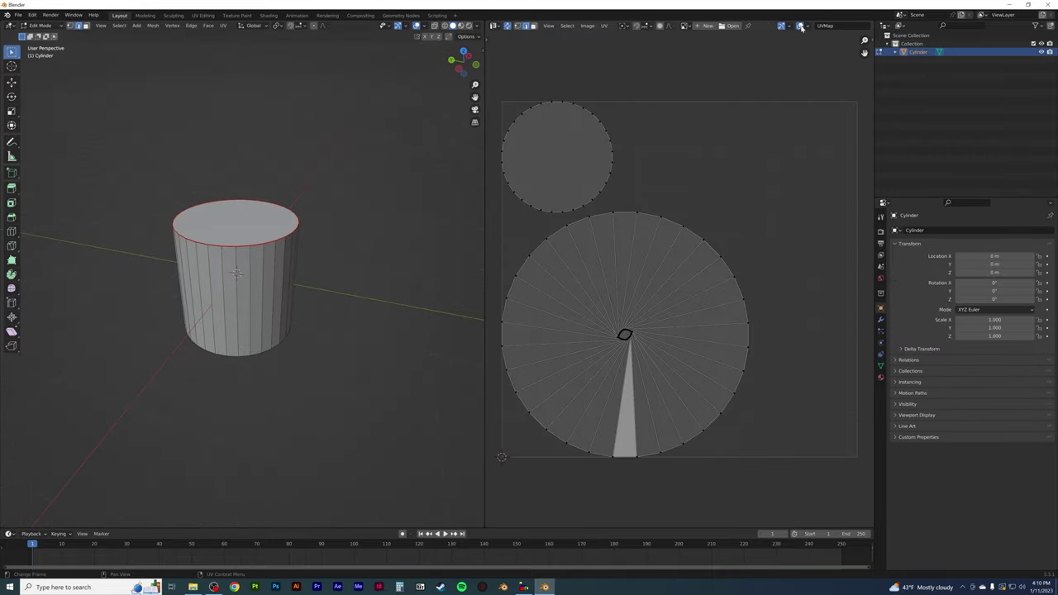
{"action": "left_click", "coordinate": [802, 26]}
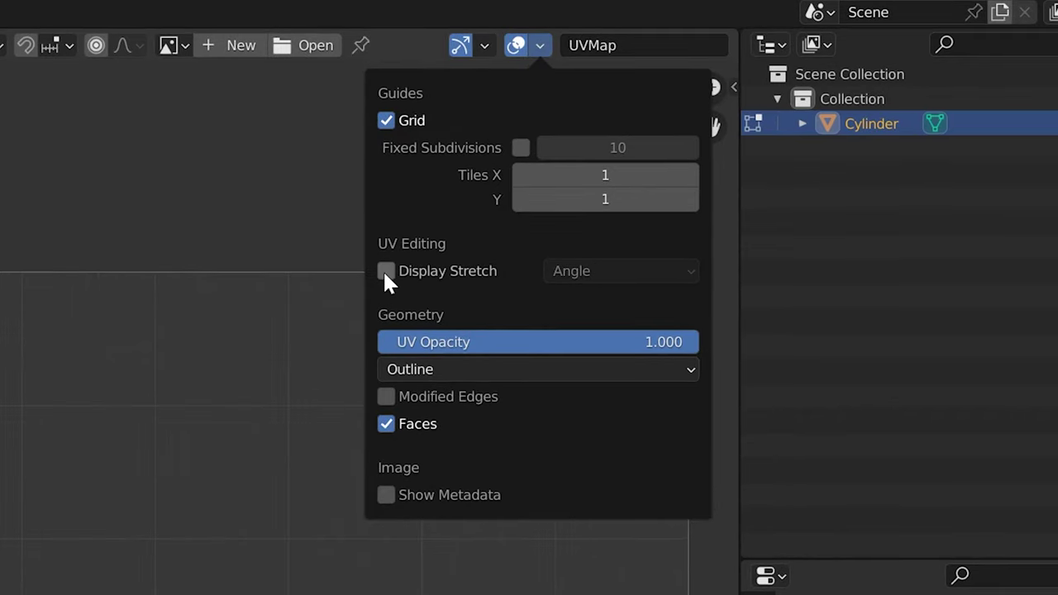
{"action": "left_click", "coordinate": [385, 272]}
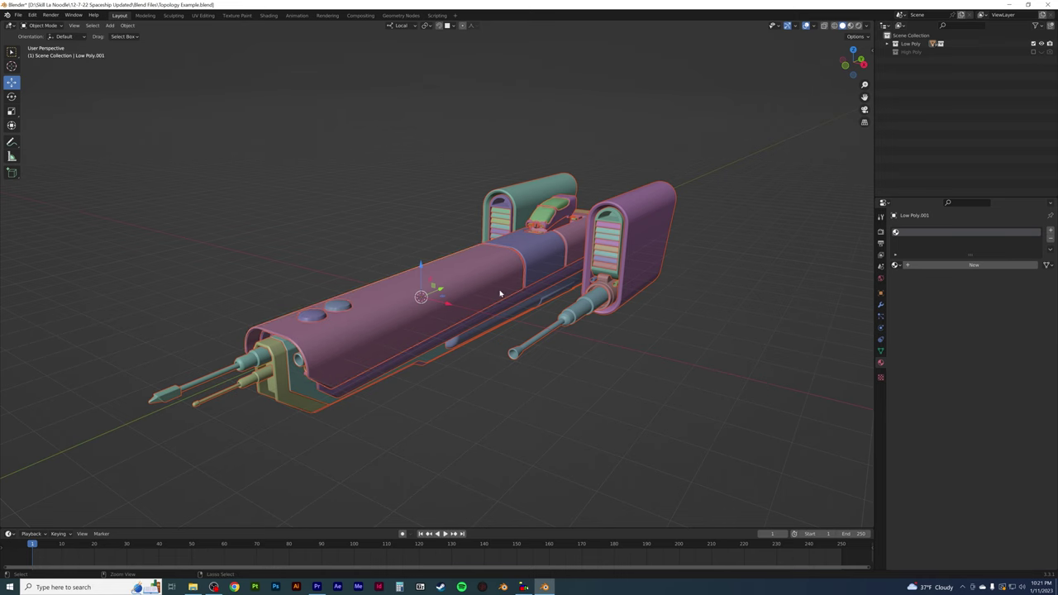
Join all selected low-poly spaceship parts into a single object
{"action": "key", "text": "ctrl+j"}
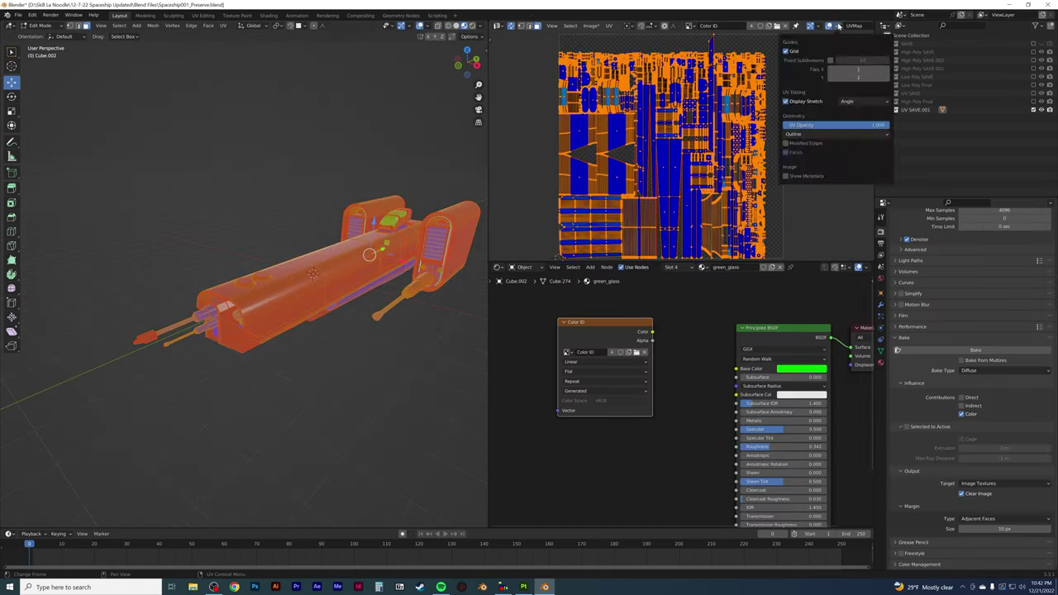
Save the baked Color ID image to a file on disk
{"action": "left_click", "coordinate": [534, 26]}
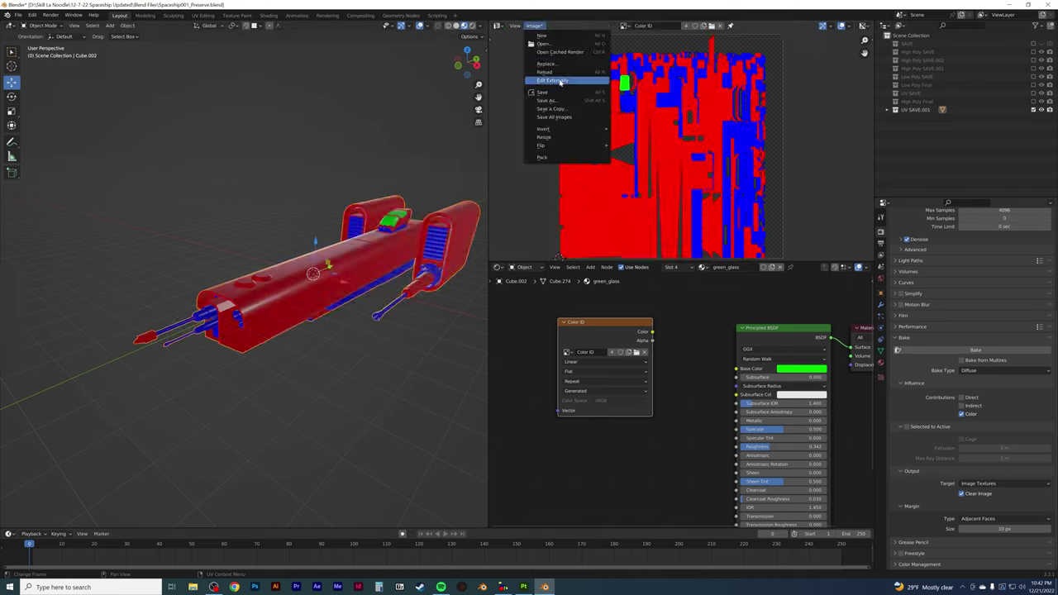
{"action": "left_click", "coordinate": [547, 100]}
{"action": "left_click", "coordinate": [657, 404]}
{"action": "key", "text": "shift+alt+s"}
{"action": "left_click", "coordinate": [657, 404]}
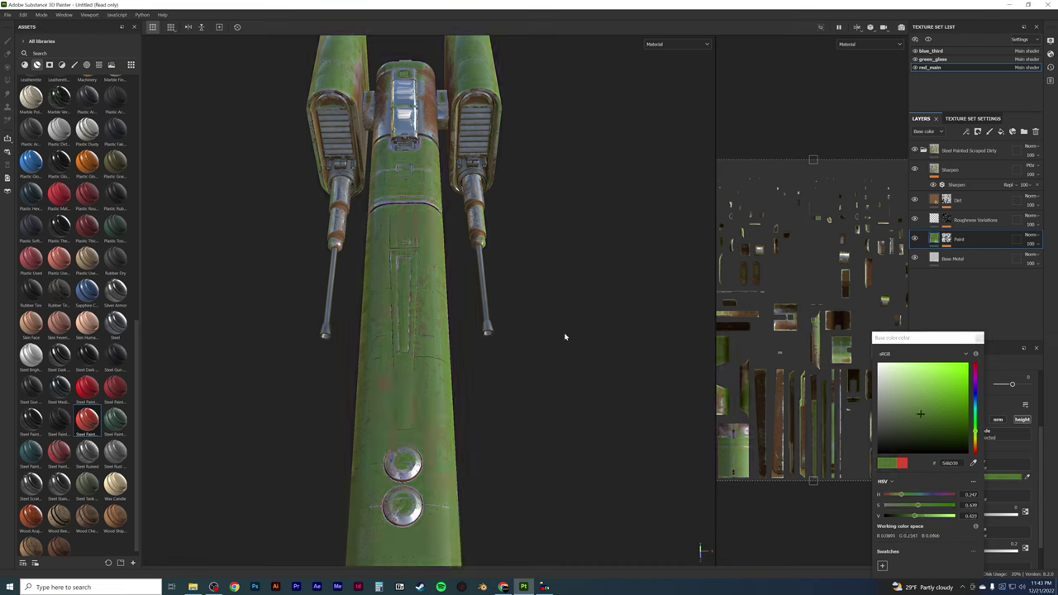
{"action": "left_click_drag", "start_coordinate": [565, 336], "coordinate": [412, 287], "text": "alt"}
{"action": "right_click_drag", "start_coordinate": [485, 342], "coordinate": [618, 313], "text": "alt"}
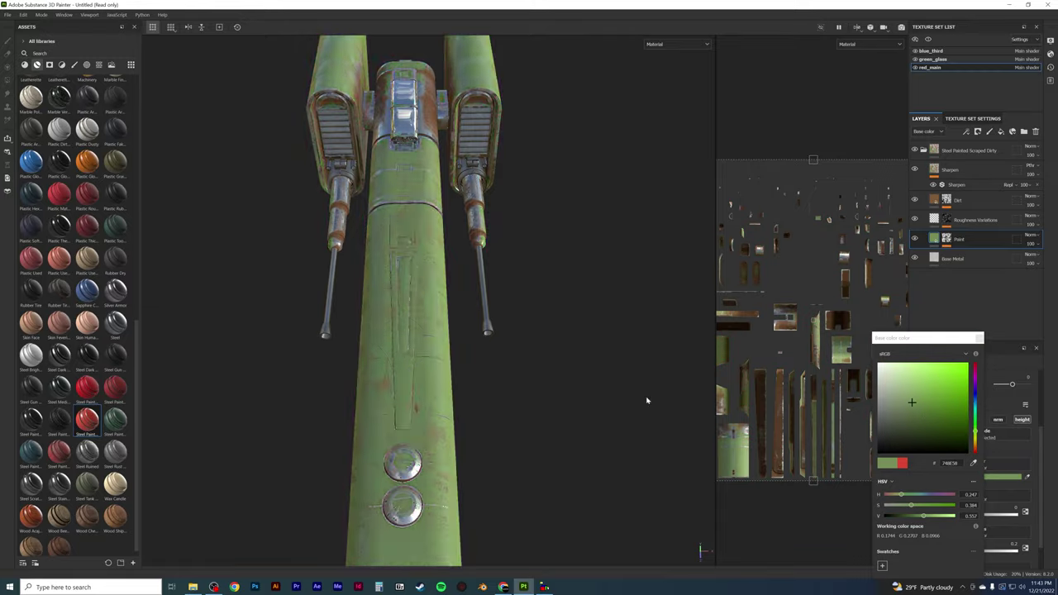
{"action": "left_click_drag", "start_coordinate": [647, 399], "coordinate": [450, 368], "text": "alt"}
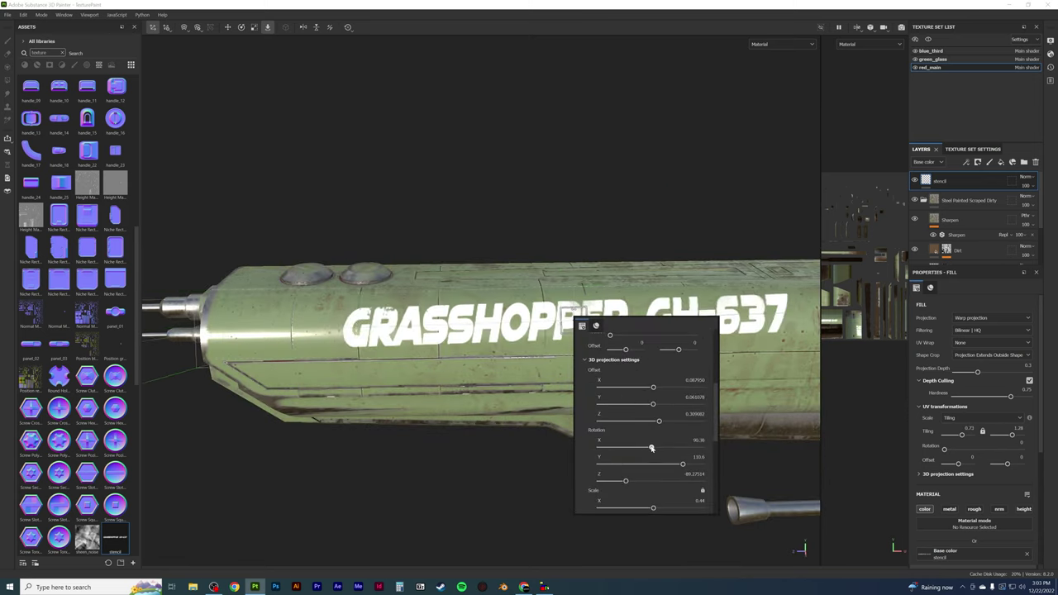
Fine-tune the X rotation of the GRASSHOPPER GH-637 stencil's 3D projection and raise the Global Balance of its Mask Editor generator
{"action": "left_click_drag", "start_coordinate": [645, 448], "coordinate": [650, 448]}
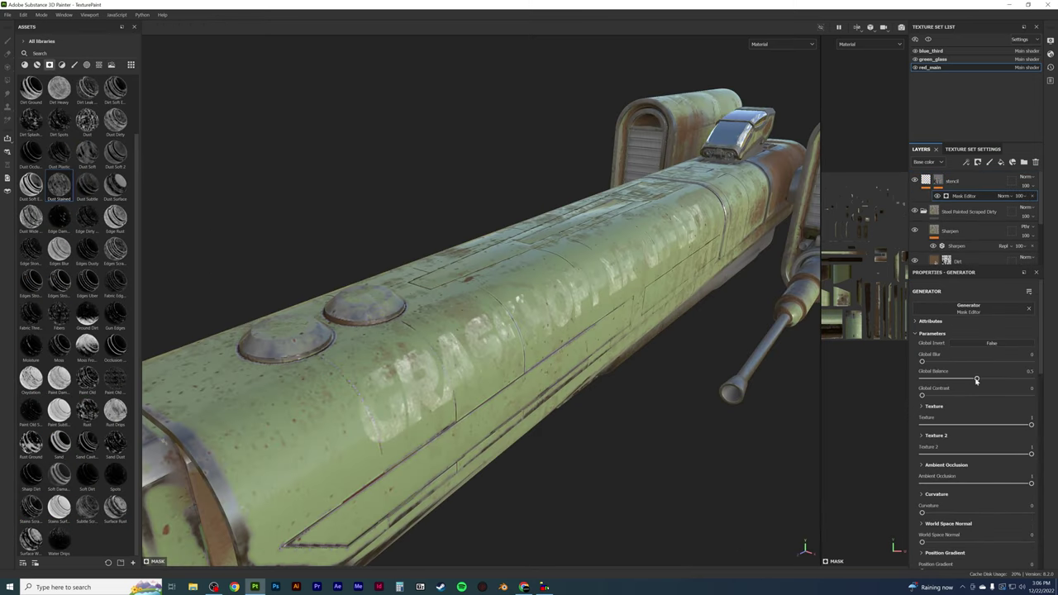
{"action": "left_click_drag", "start_coordinate": [976, 379], "coordinate": [1032, 380]}
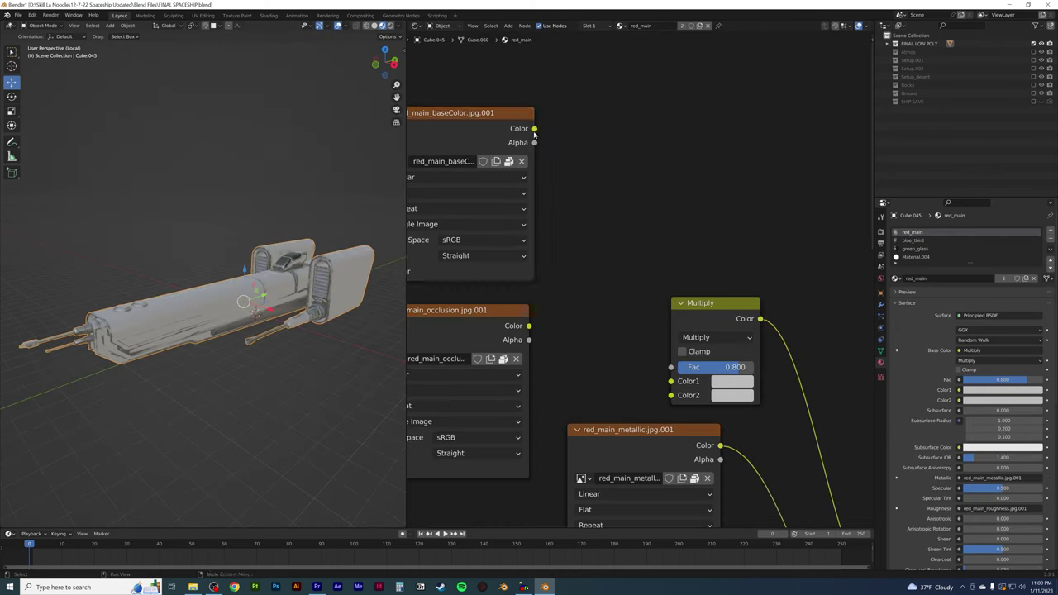
Connect the red_main base color texture to Color1 of the Multiply node and the occlusion texture's color to Color2
{"action": "left_click_drag", "start_coordinate": [534, 128], "coordinate": [635, 353]}
{"action": "left_click_drag", "start_coordinate": [674, 389], "coordinate": [671, 381]}
{"action": "left_click_drag", "start_coordinate": [529, 325], "coordinate": [610, 374]}
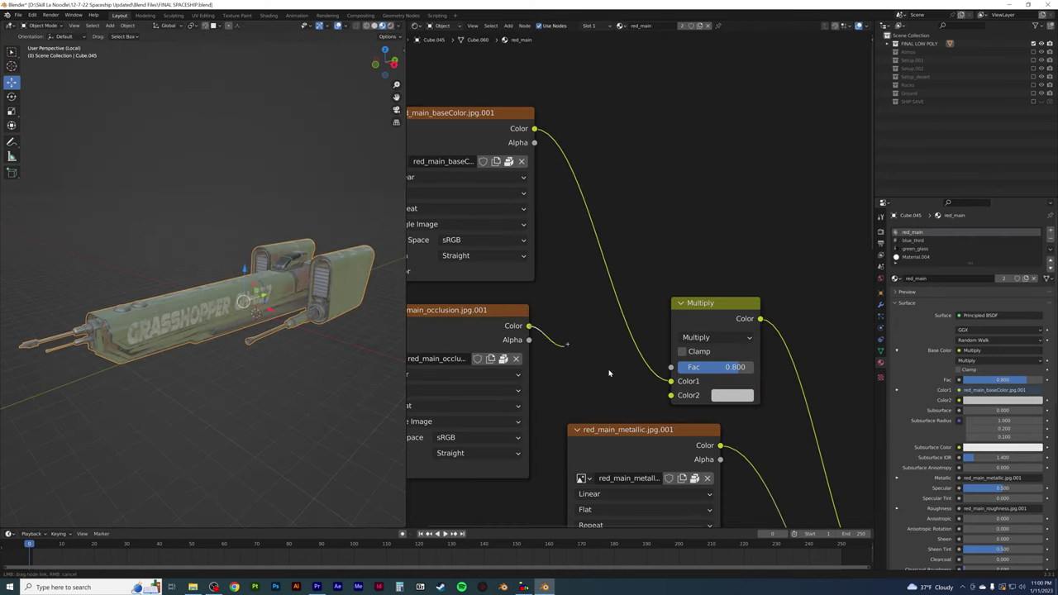